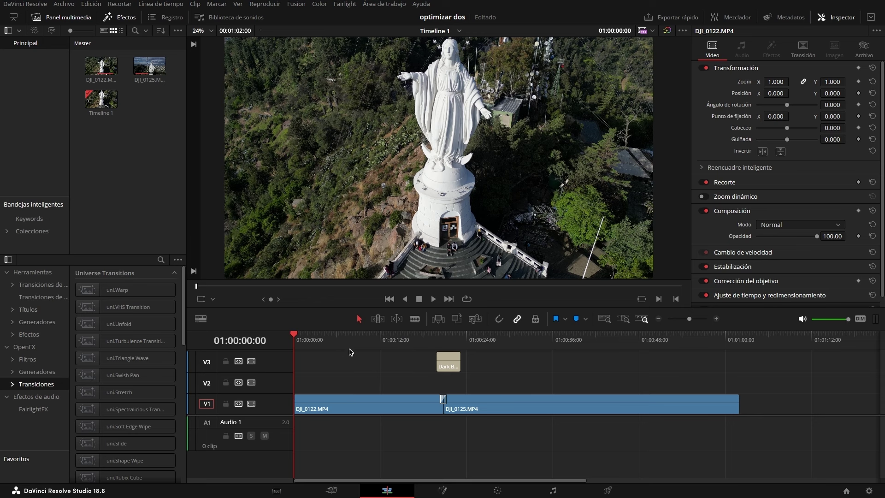
# - Move the playhead to 01:00:12:15 and show DJI_0122.MP4's metadata (H.264, 25 fps, 3840 x 2160)
pyautogui.moveTo(342, 341); pyautogui.dragTo(384, 342)
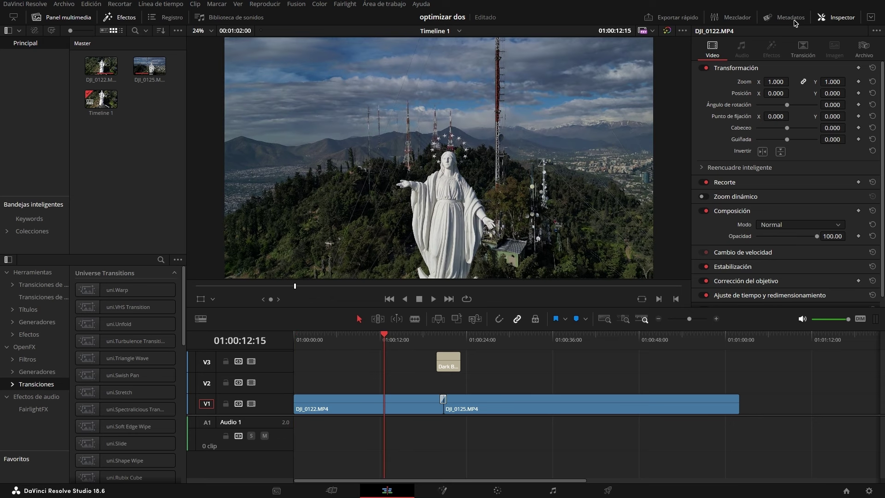
pyautogui.click(791, 18)
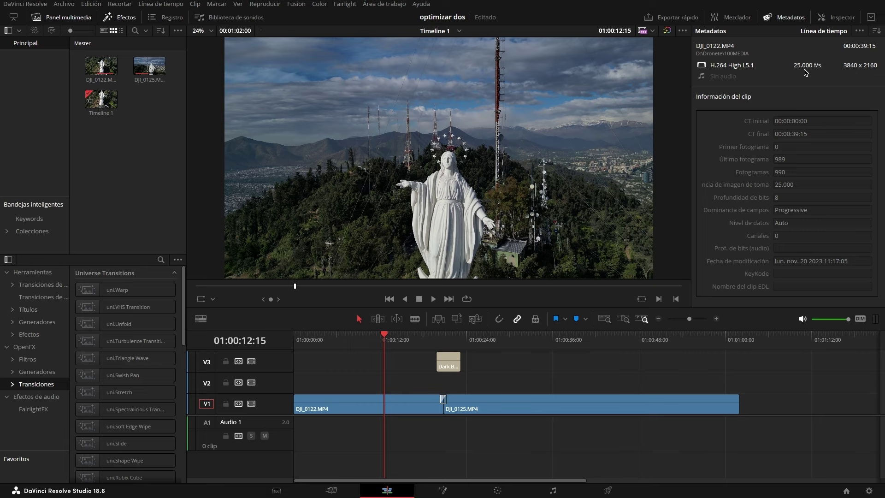
pyautogui.click(874, 488)
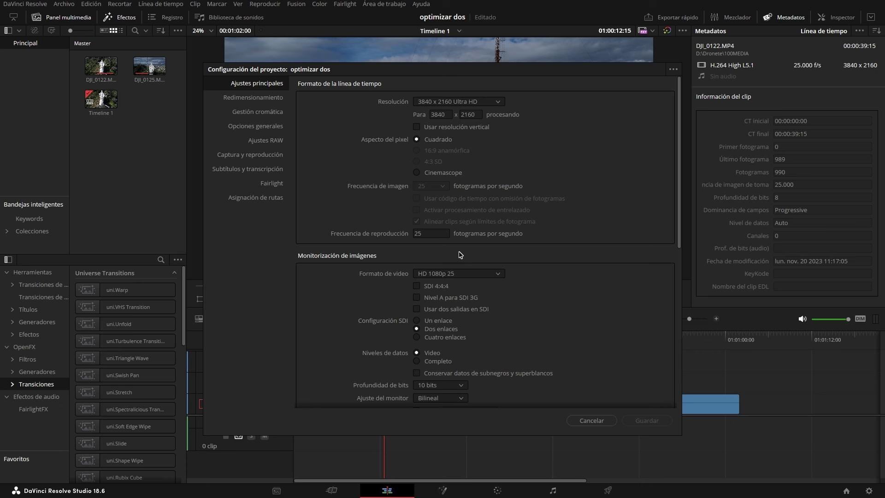
pyautogui.click(579, 417)
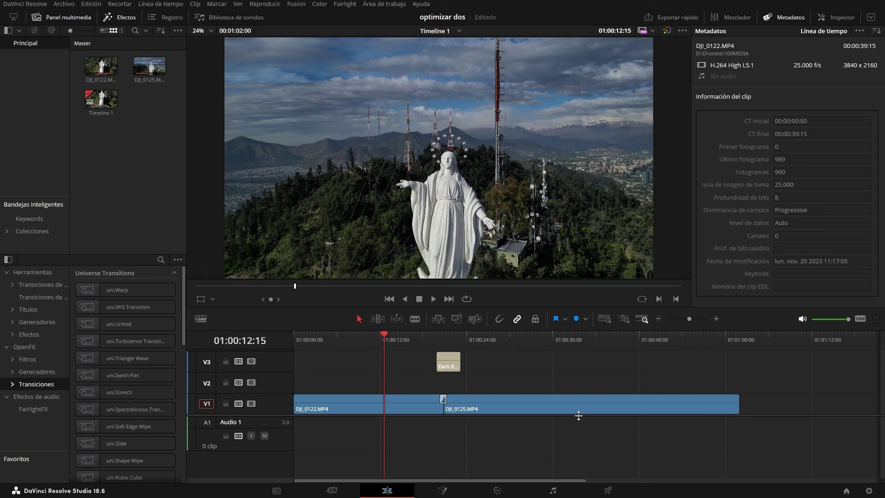
# - Show the Dark Box Text title's properties in the Inspector, then play from 01:00:12:20 to 01:00:33:01
pyautogui.click(452, 367)
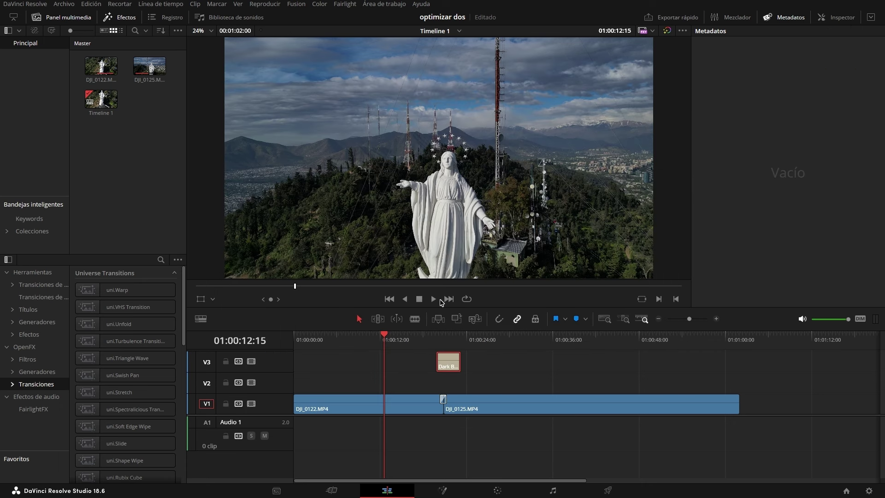
pyautogui.click(832, 21)
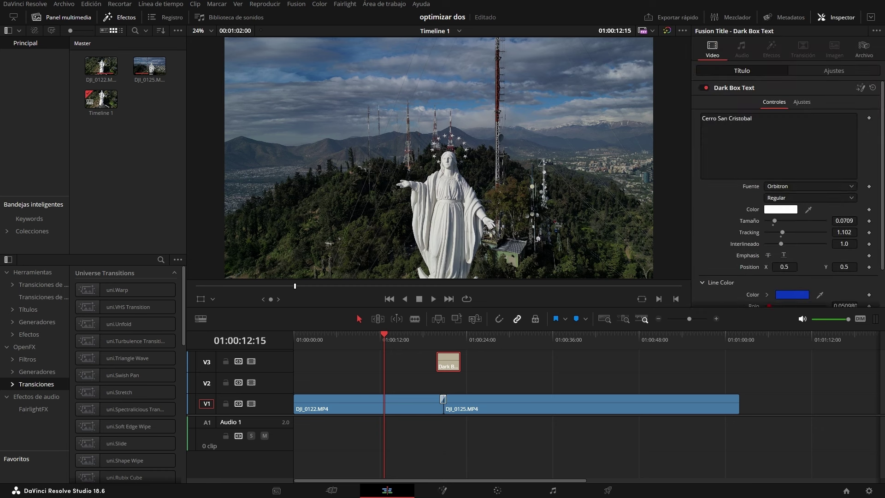
pyautogui.moveTo(429, 336); pyautogui.dragTo(441, 343)
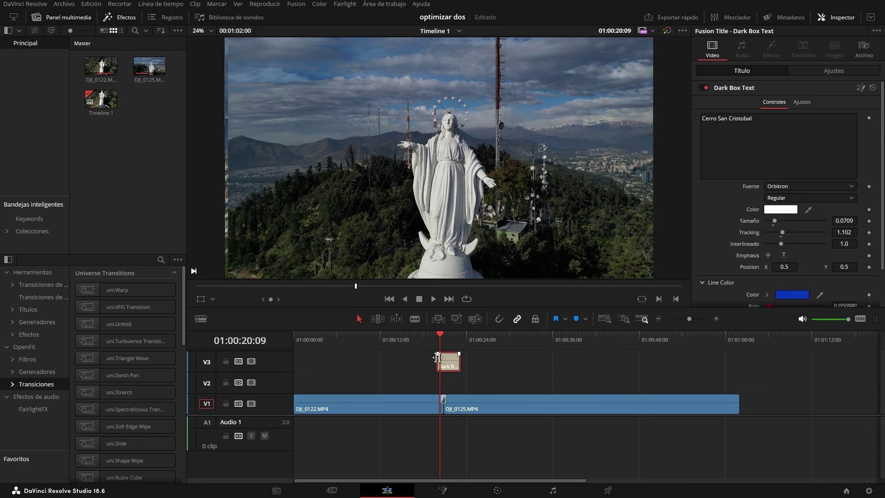
pyautogui.click(409, 343)
pyautogui.click(387, 338)
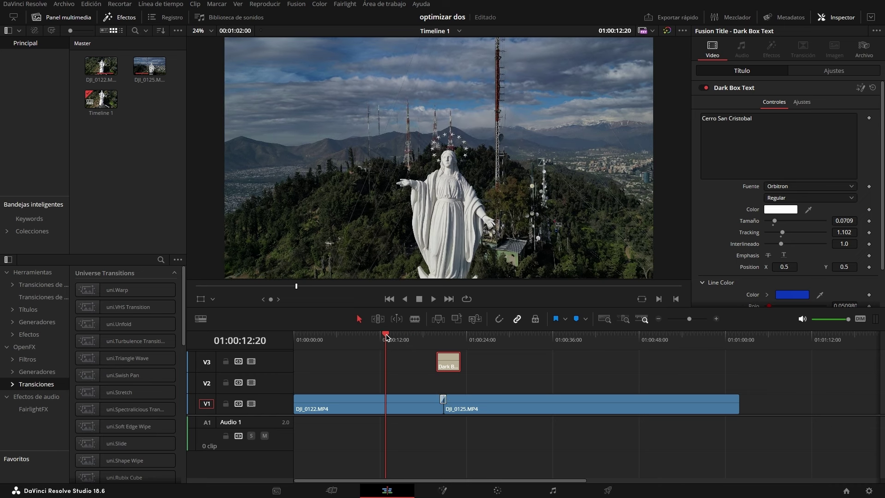
pyautogui.press('space')
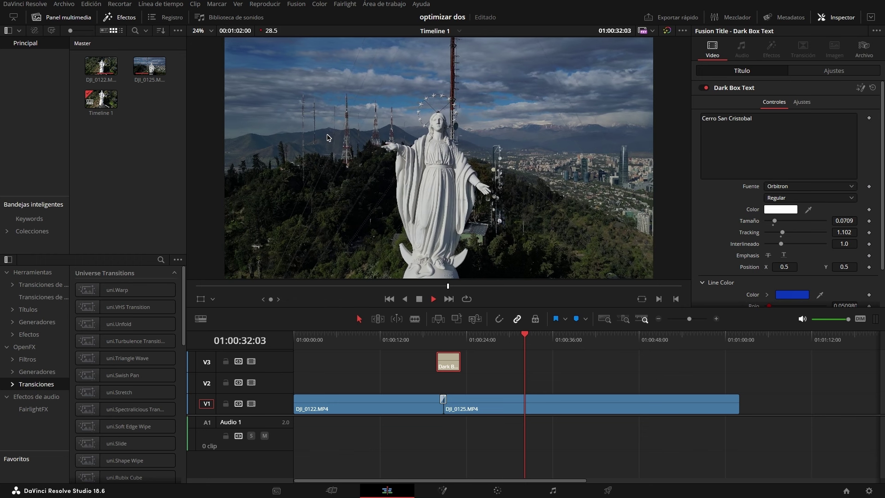
pyautogui.press('space')
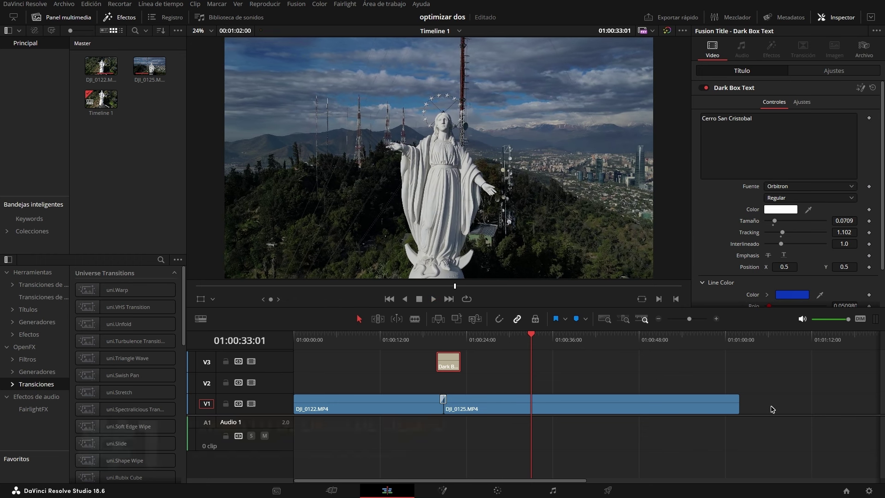
# - Change the timeline resolution in Project Settings to 1920 x 1080 HD and save
pyautogui.click(870, 492)
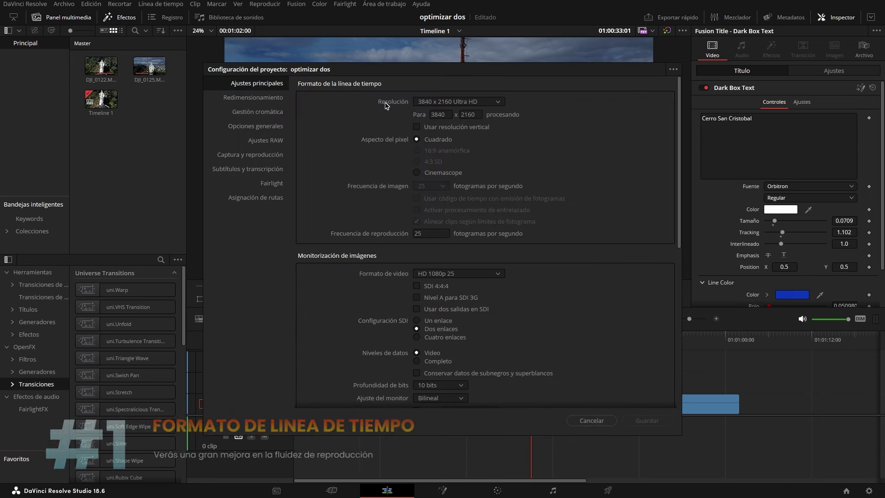
pyautogui.click(498, 104)
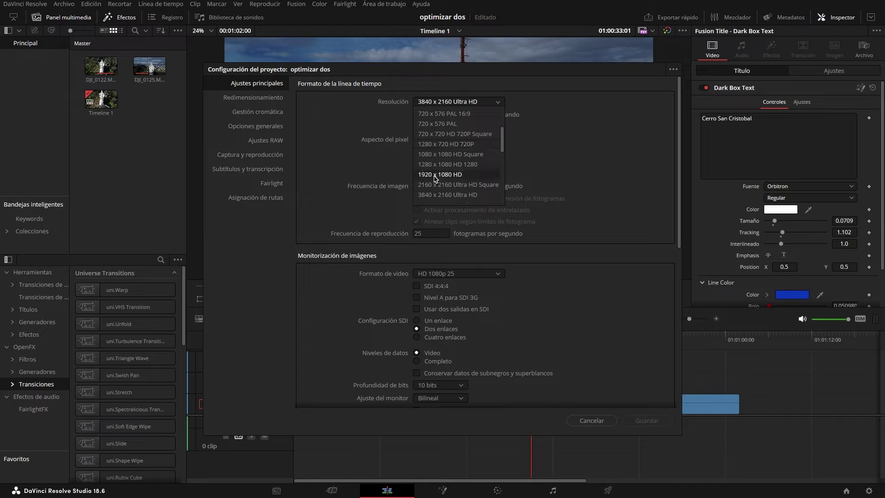
pyautogui.click(435, 176)
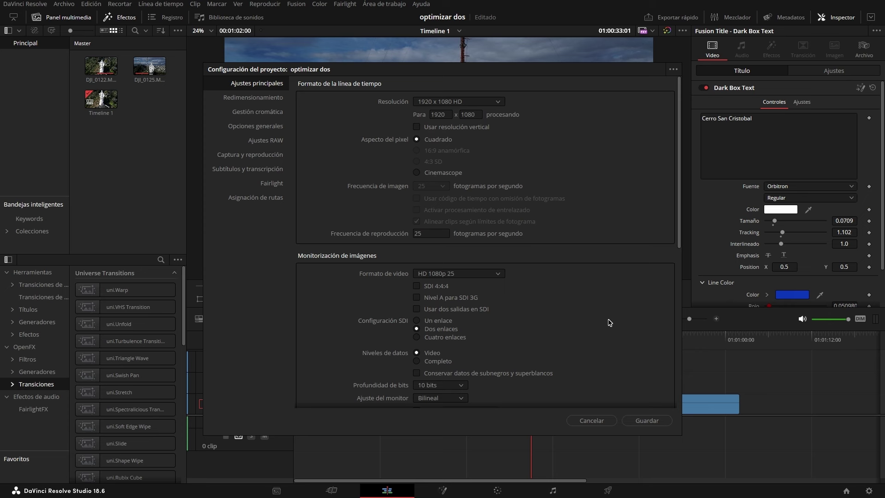
pyautogui.click(643, 422)
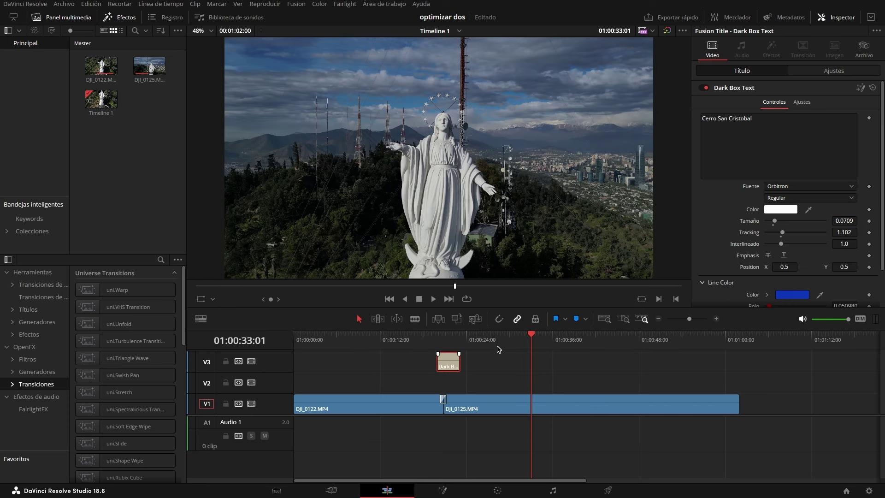
# - Replay the timeline from about 01:00:16:02 at 1920 x 1080, then return to 01:00:19:05
pyautogui.moveTo(399, 337)
pyautogui.mouseDown()
pyautogui.moveTo(469, 341)
pyautogui.moveTo(407, 358)
pyautogui.mouseUp()
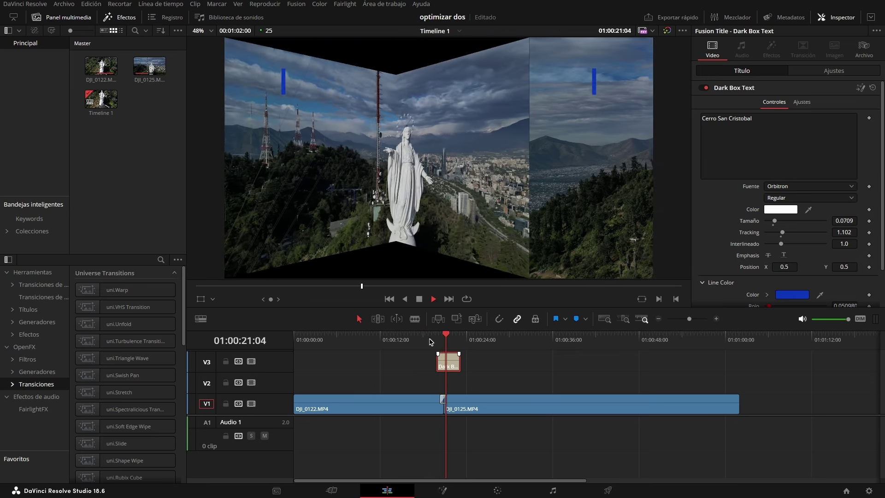
pyautogui.press('space')
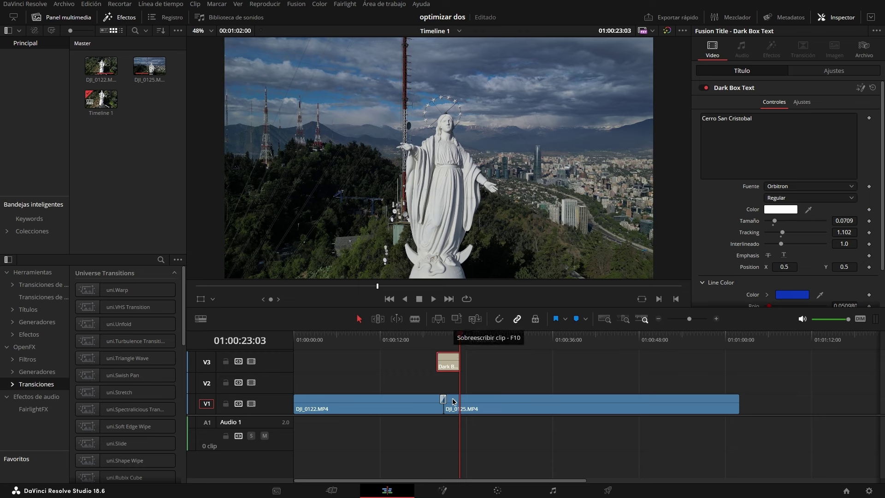
pyautogui.click(432, 344)
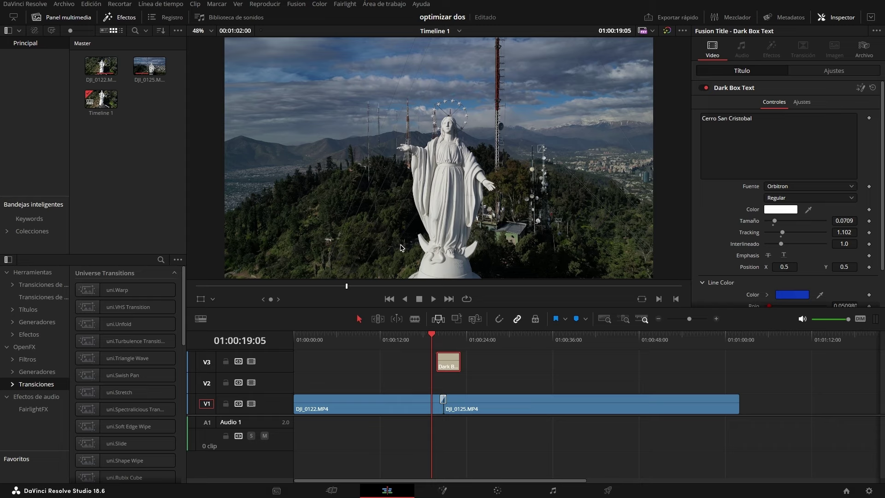
# - Set Timeline Proxy Resolution to Half and start playback from 01:00:16:24
pyautogui.click(265, 6)
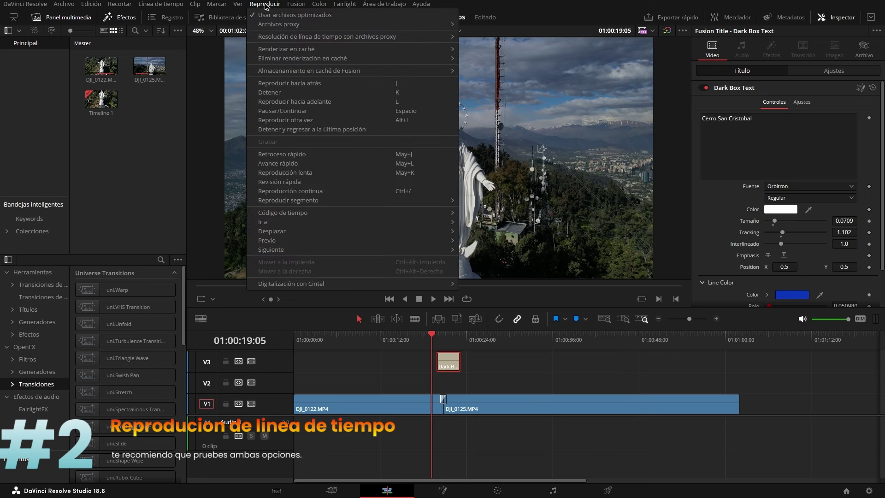
pyautogui.moveTo(272, 40)
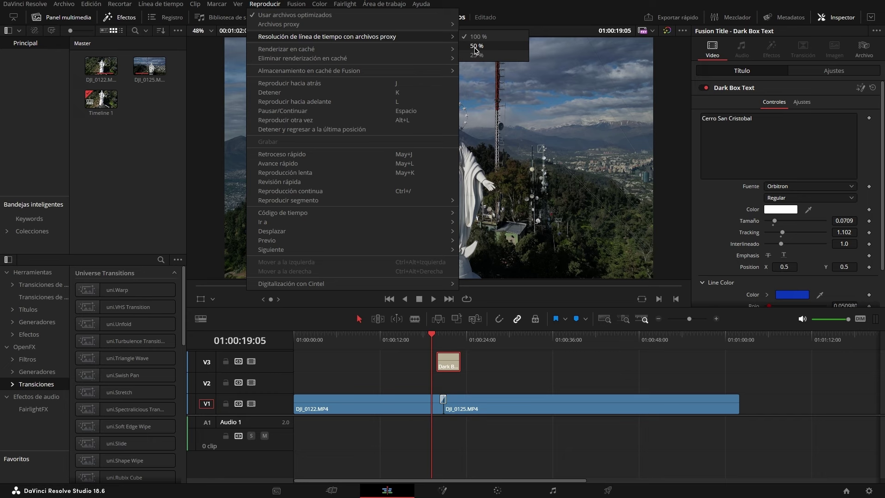
pyautogui.click(475, 48)
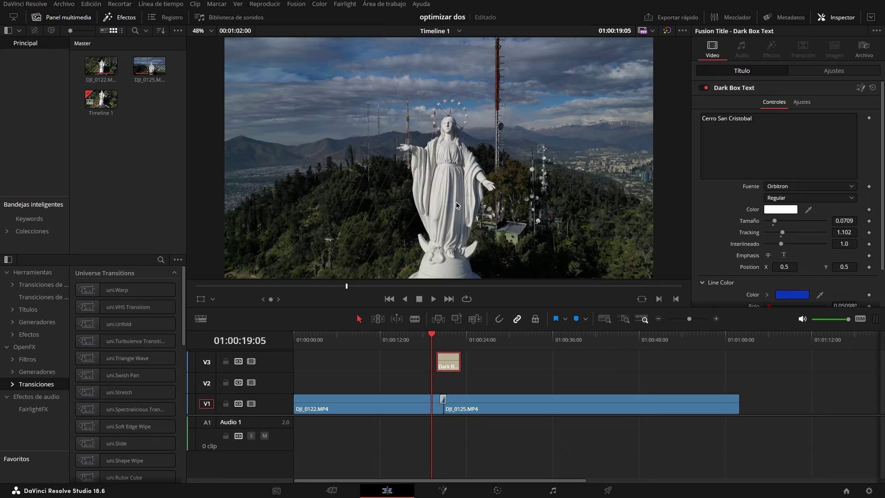
pyautogui.click(265, 4)
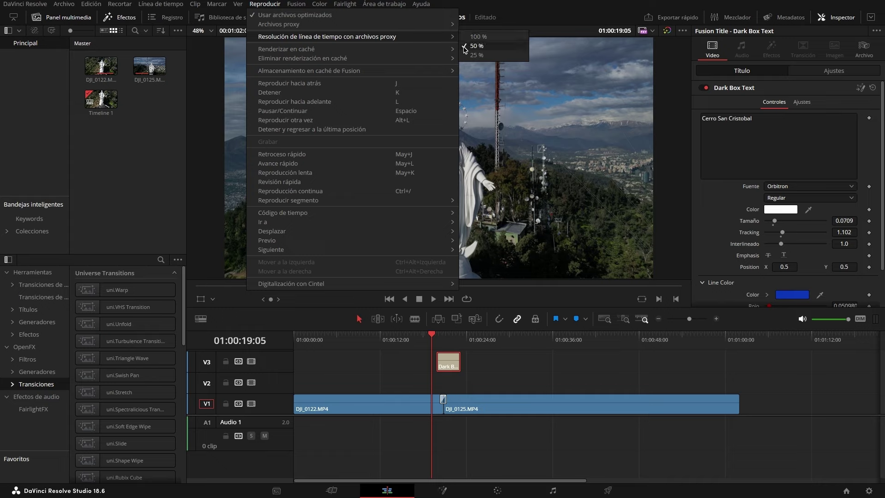
pyautogui.click(465, 50)
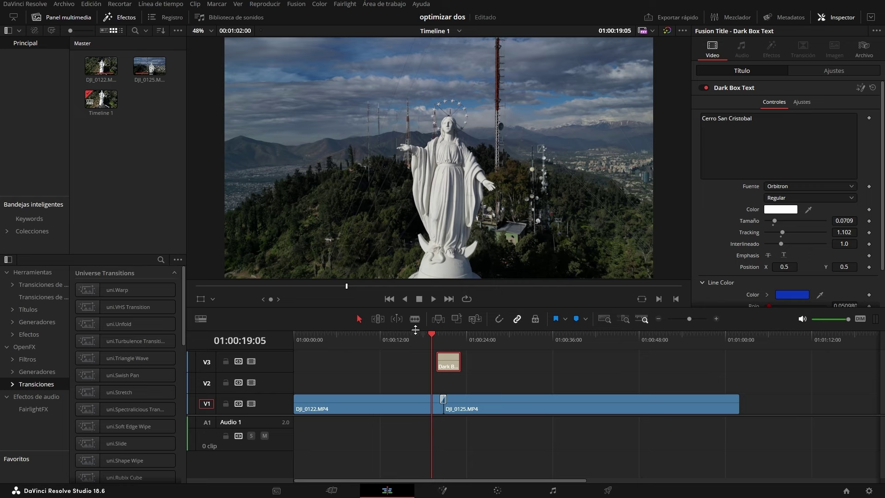
pyautogui.click(417, 345)
pyautogui.press('space')
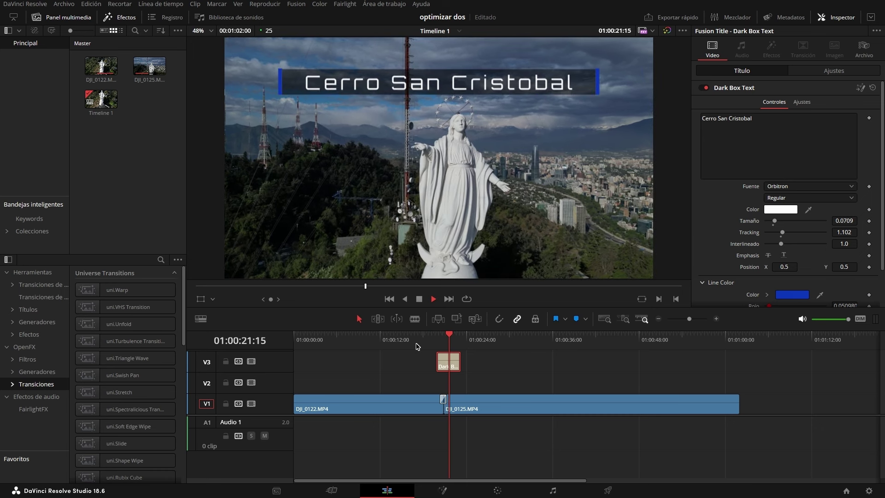
# - Jump back before the Cerro San Cristobal title and replay it, stopping at 01:00:17:21
pyautogui.click(416, 337)
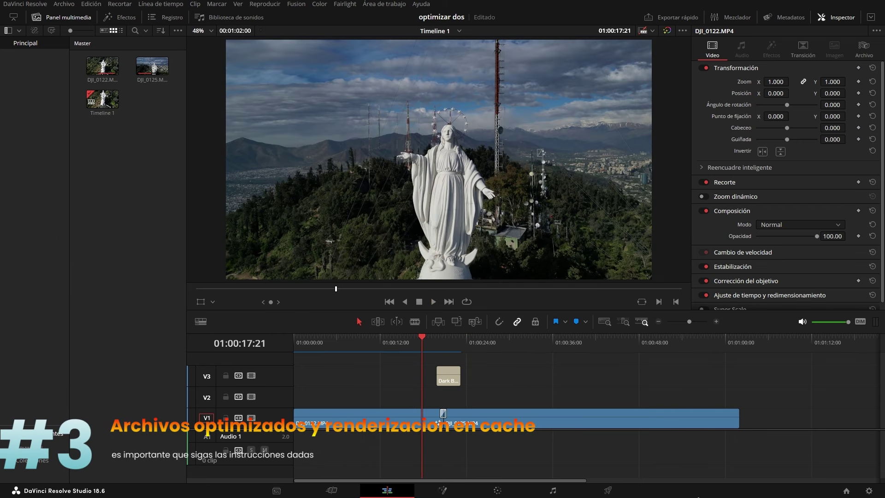
# - Set the proxy, optimized media and render cache formats to DNxHR HQ in Project Settings
pyautogui.click(867, 491)
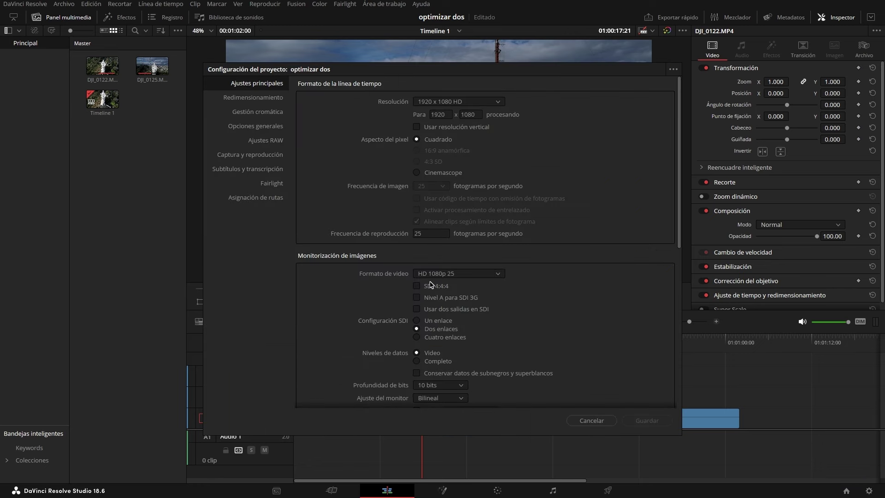
pyautogui.scroll(-3, 431, 284)
pyautogui.scroll(-3, 431, 283)
pyautogui.scroll(-2, 431, 282)
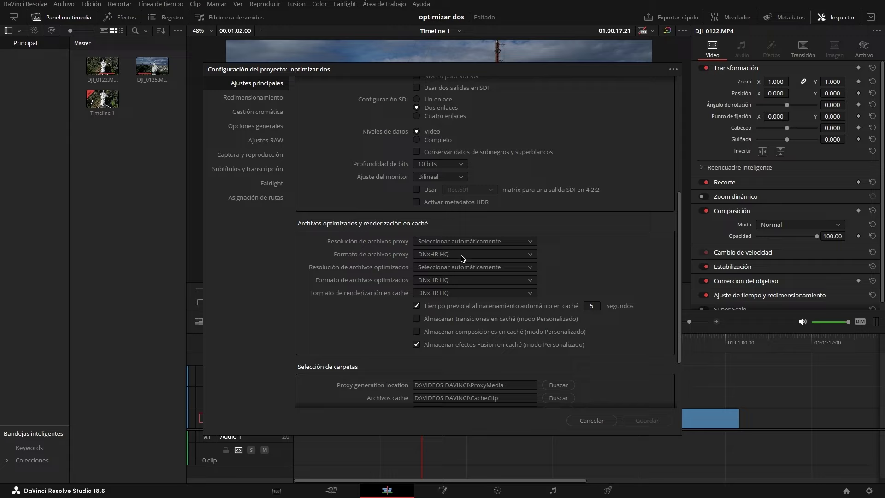
pyautogui.click(463, 259)
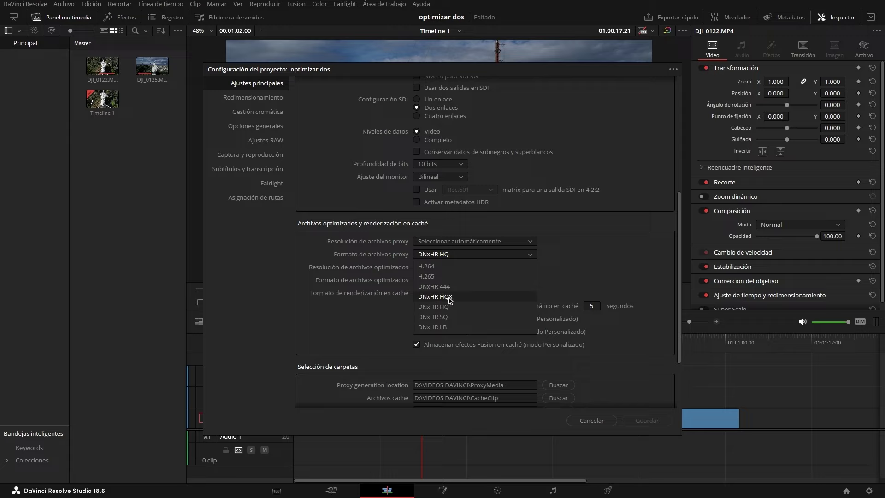
pyautogui.click(439, 307)
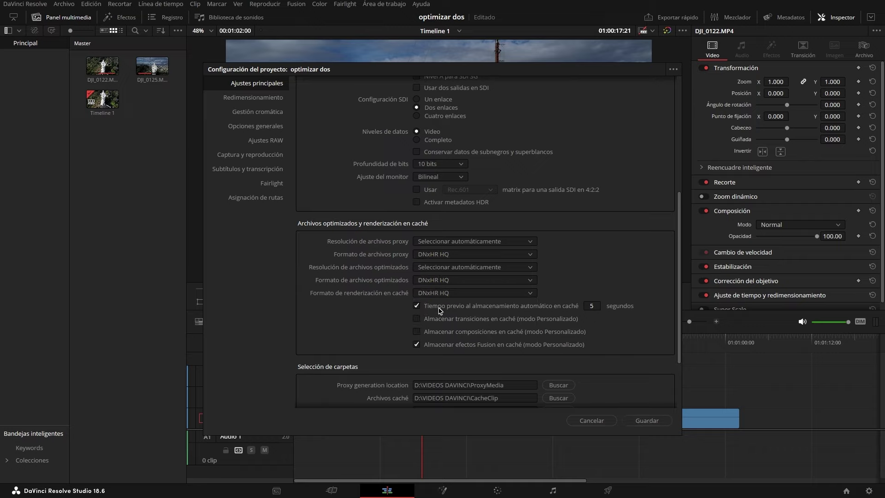
pyautogui.click(442, 283)
pyautogui.click(440, 335)
pyautogui.click(476, 294)
pyautogui.click(435, 346)
# - Save the project settings and set playback to prefer proxy files
pyautogui.click(647, 421)
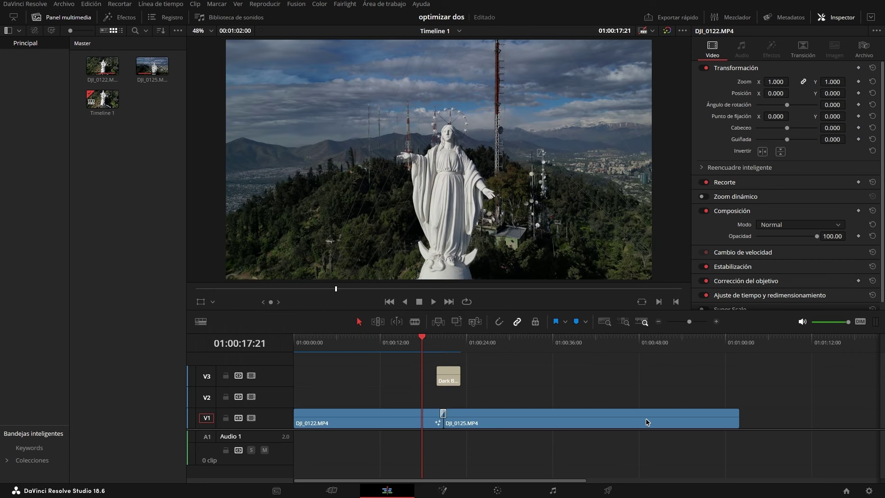
pyautogui.click(265, 5)
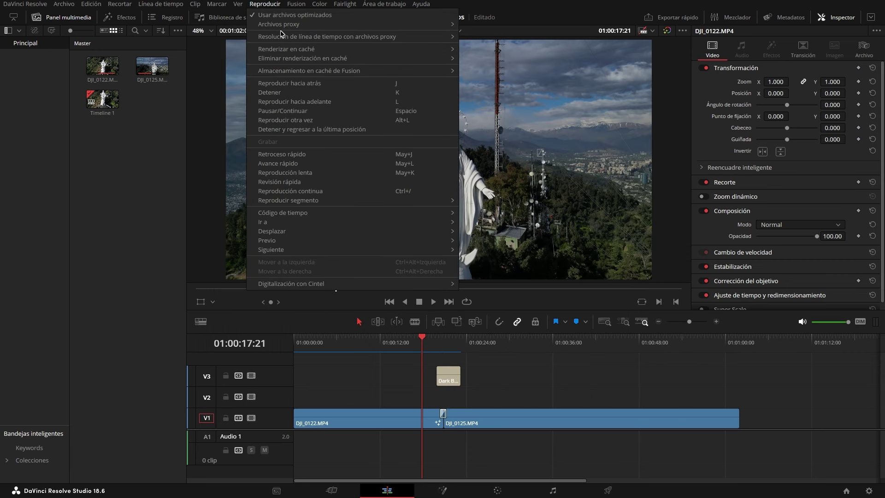
pyautogui.moveTo(288, 27)
pyautogui.click(499, 34)
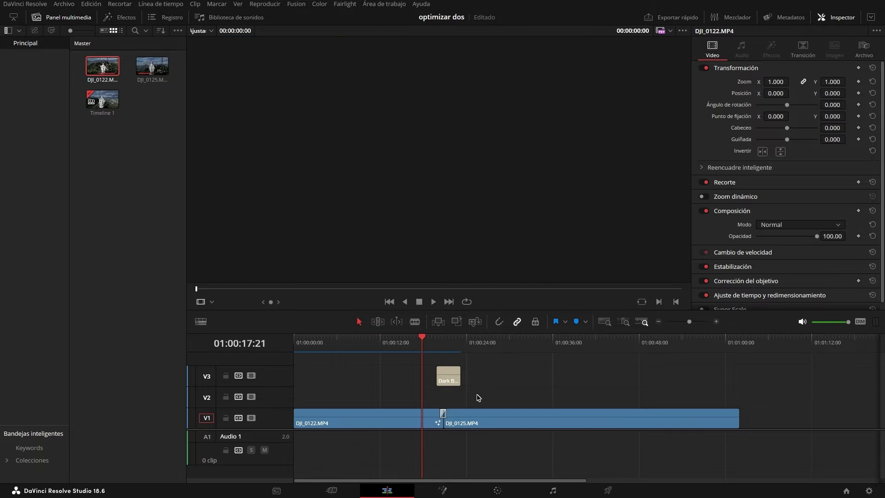
# - Generate proxy media for DJI_0122.MP4 and move the playhead back to 01:00:04:07
pyautogui.click(97, 68)
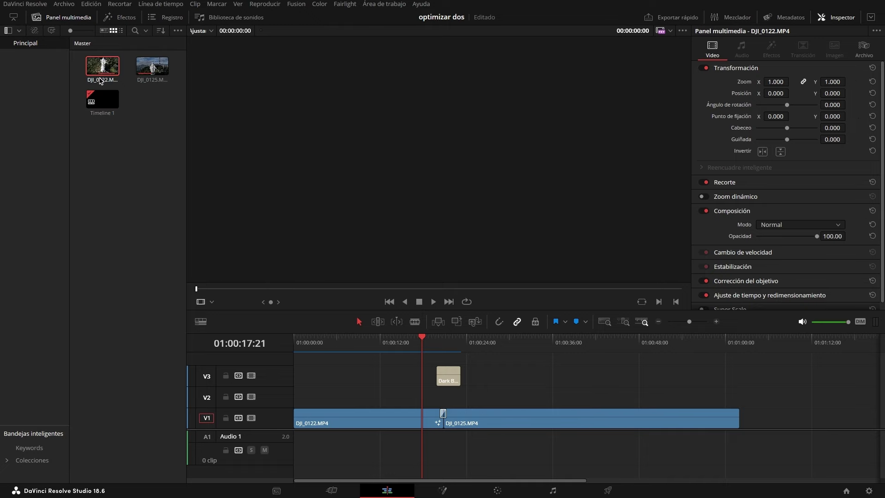
pyautogui.rightClick(97, 68)
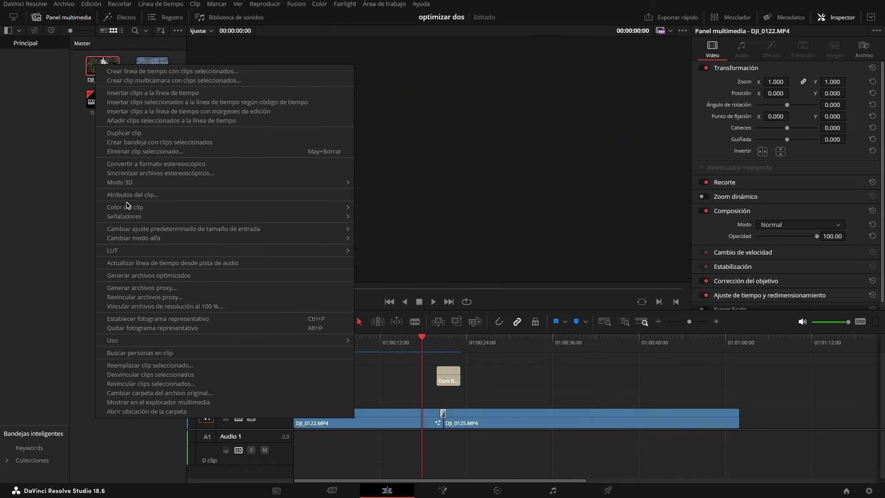
pyautogui.click(142, 288)
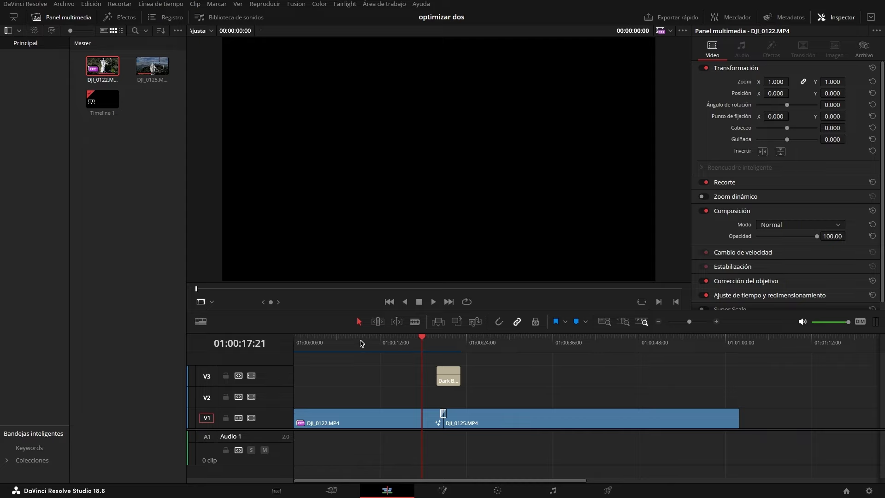
pyautogui.moveTo(361, 345); pyautogui.dragTo(325, 362)
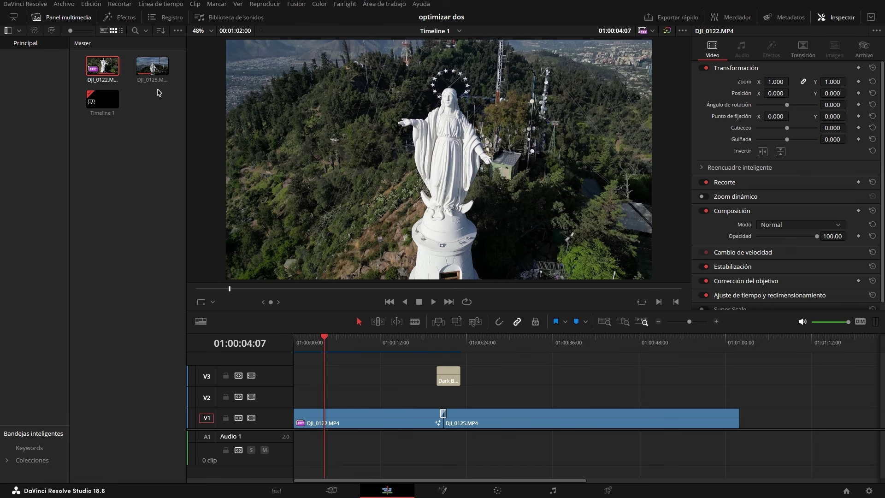
# - Generate proxy media for the DJI_0125.MP4 clip in the media pool
pyautogui.click(148, 68)
pyautogui.rightClick(149, 68)
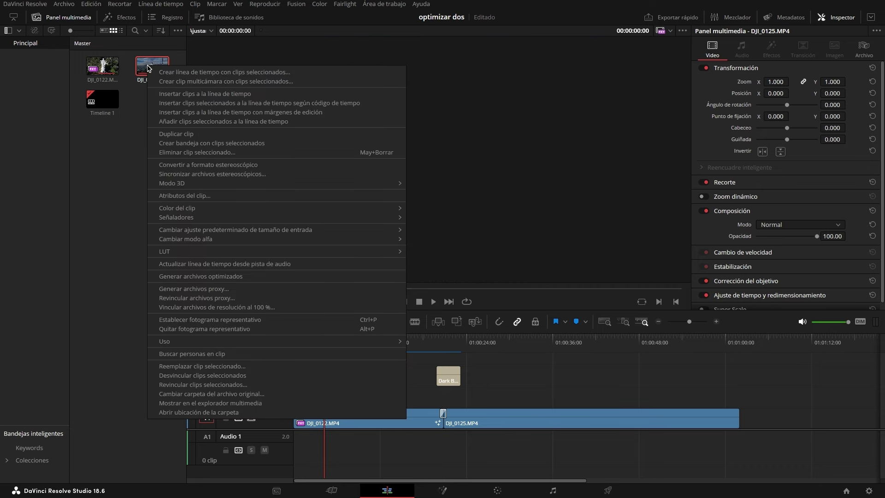
pyautogui.moveTo(210, 212)
pyautogui.click(196, 291)
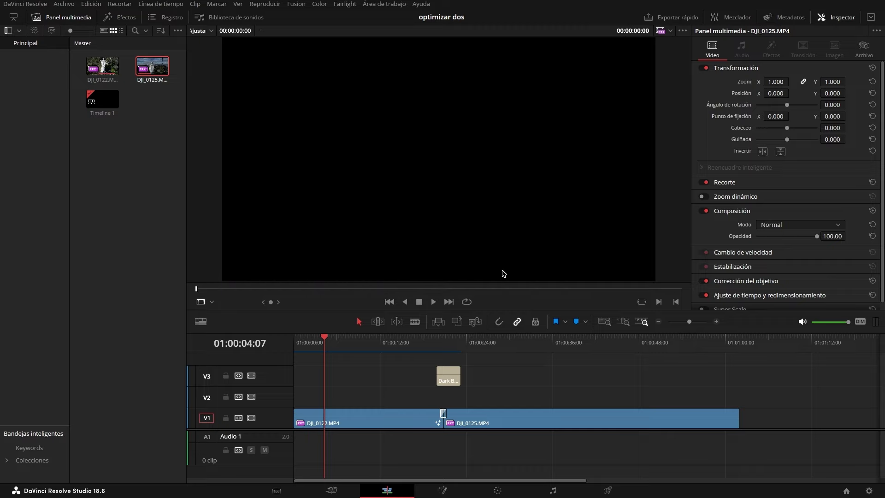
pyautogui.click(272, 5)
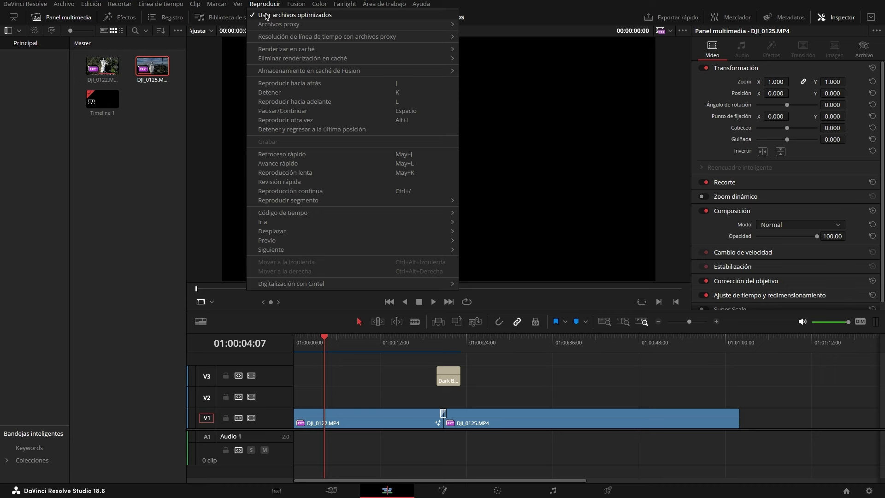
# - Review the Use Optimized Media and Proxy playback options, then close the Playback menu
pyautogui.click(266, 15)
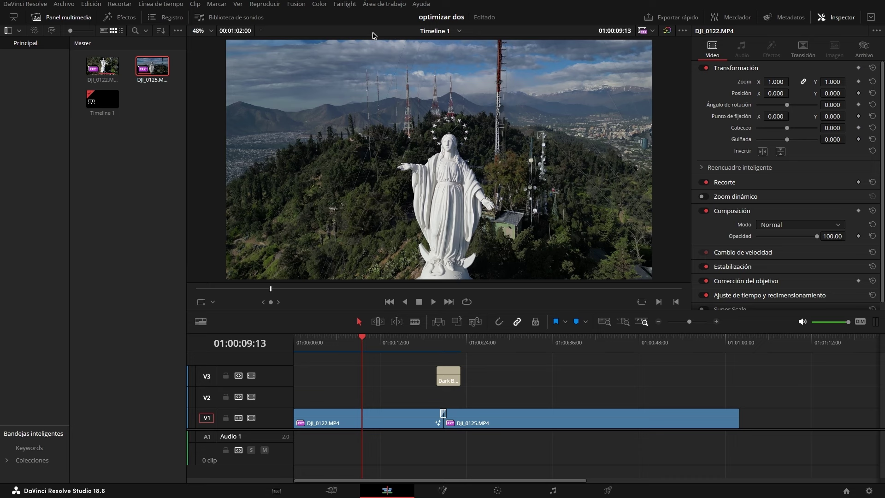
pyautogui.click(272, 5)
pyautogui.moveTo(280, 24)
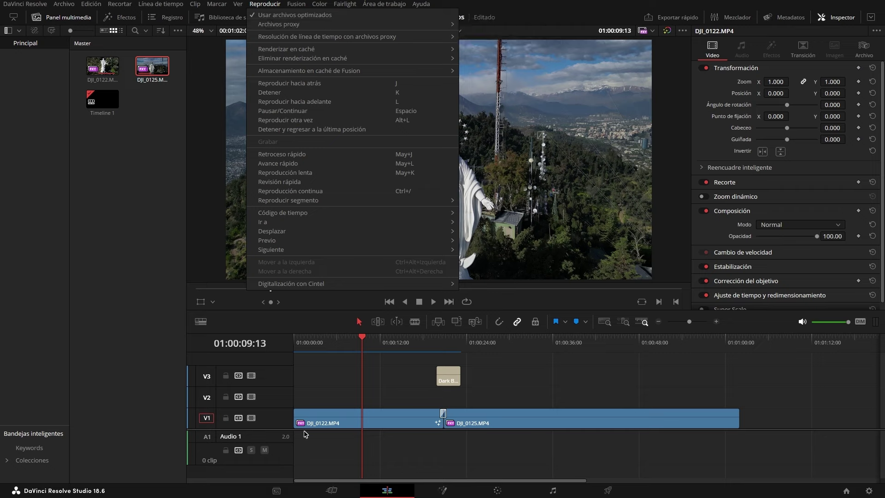
pyautogui.click(462, 453)
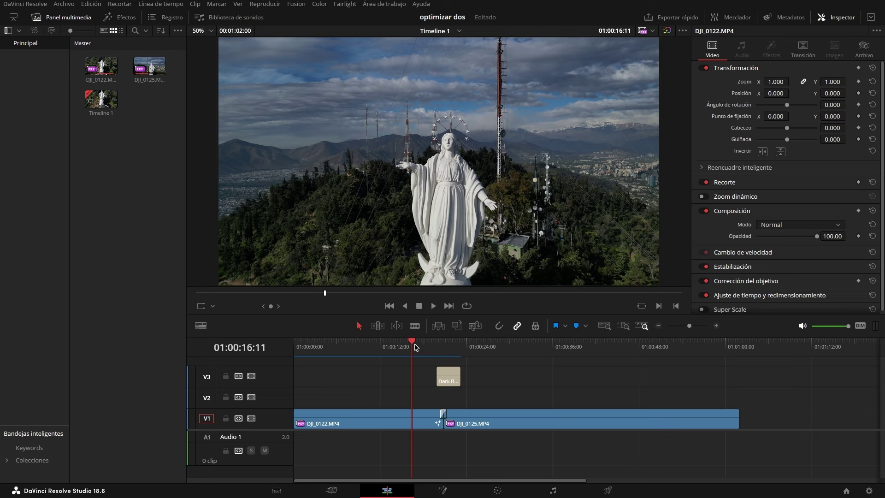
pyautogui.moveTo(412, 344); pyautogui.dragTo(452, 348)
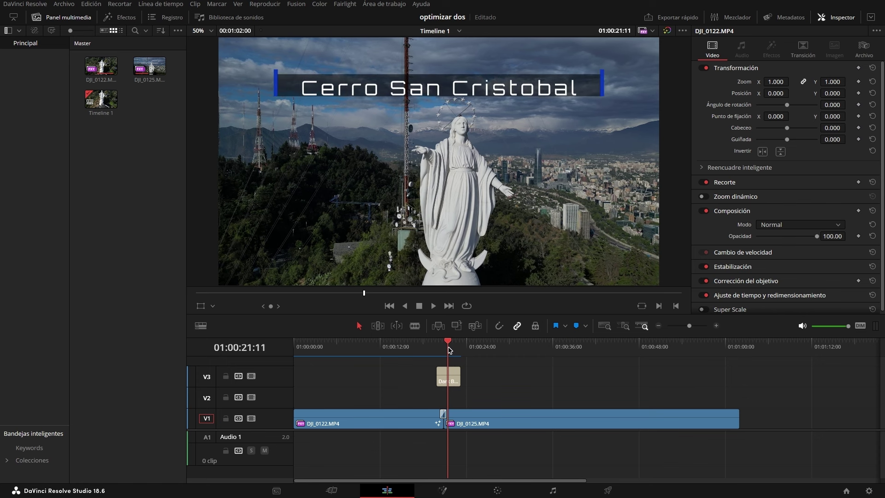
pyautogui.moveTo(453, 349); pyautogui.dragTo(446, 350)
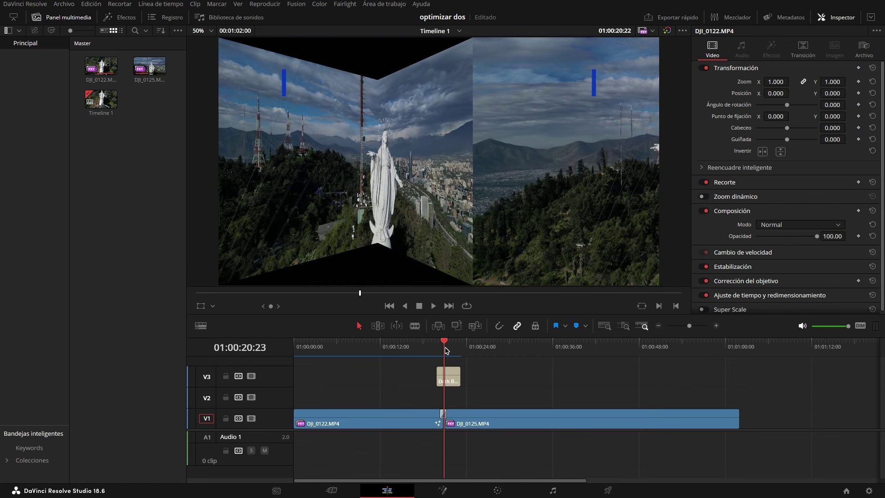
pyautogui.click(446, 377)
pyautogui.click(446, 377)
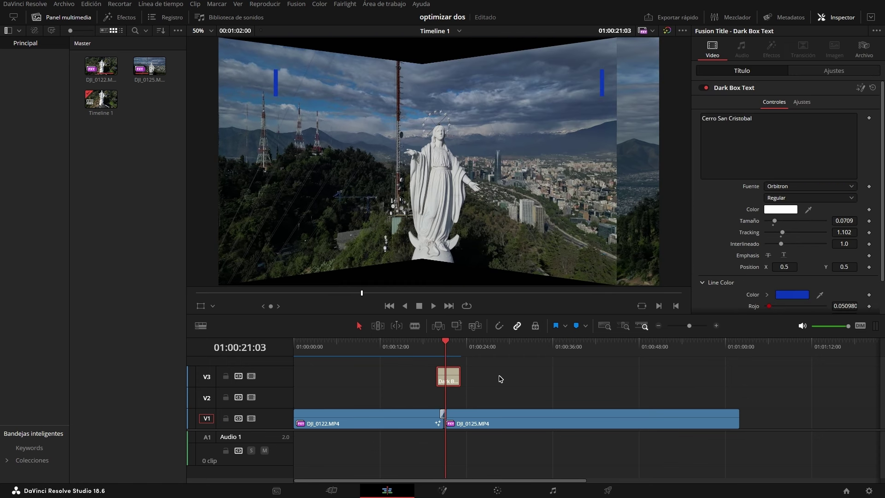
pyautogui.click(444, 490)
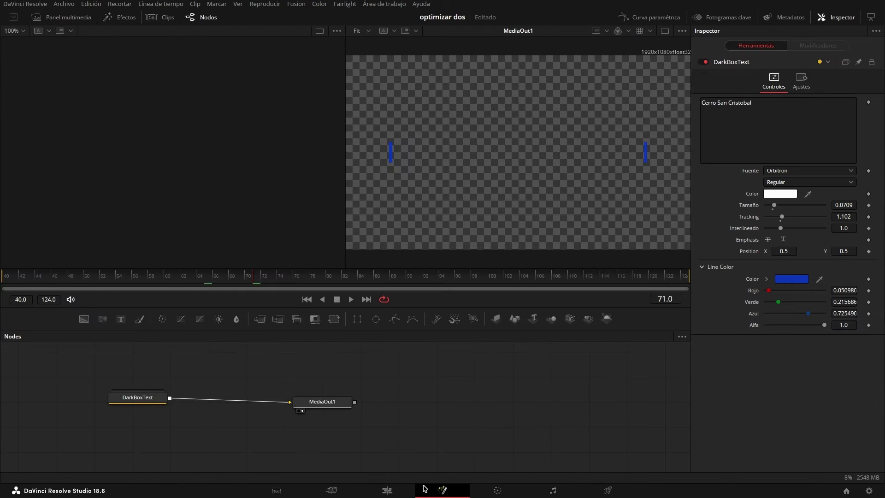
pyautogui.click(144, 403)
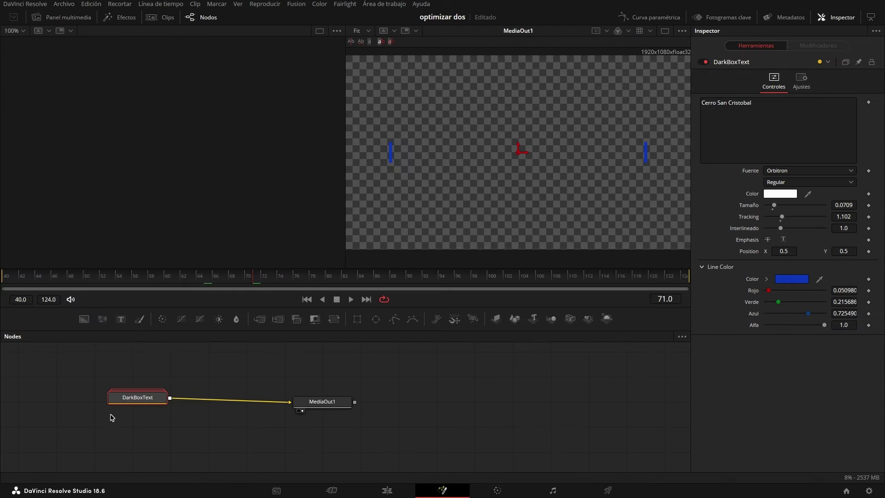
pyautogui.click(114, 407)
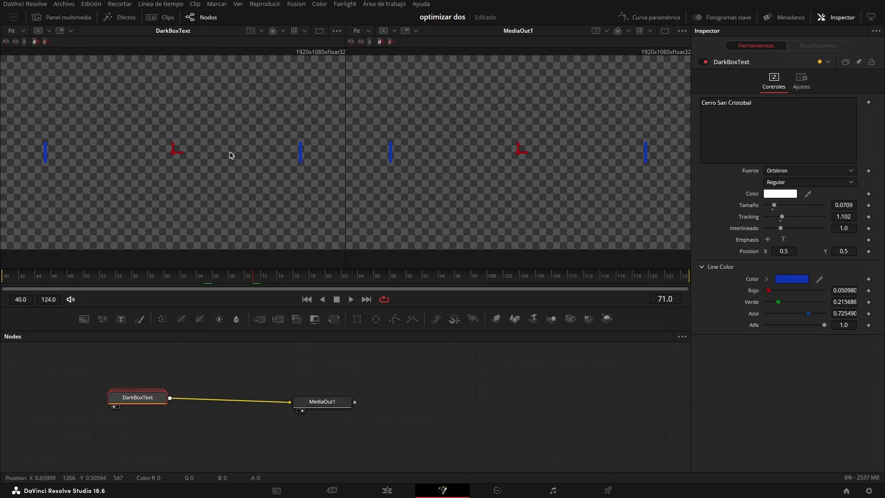
pyautogui.click(387, 491)
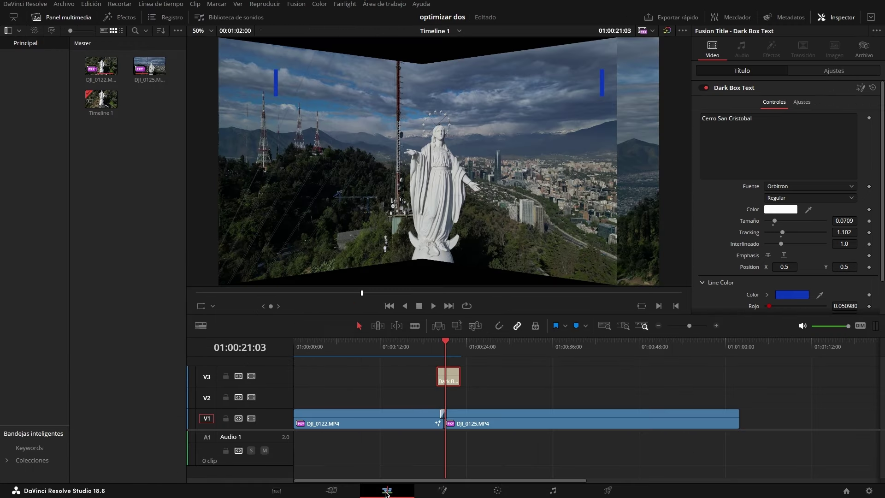
pyautogui.click(666, 31)
pyautogui.click(431, 346)
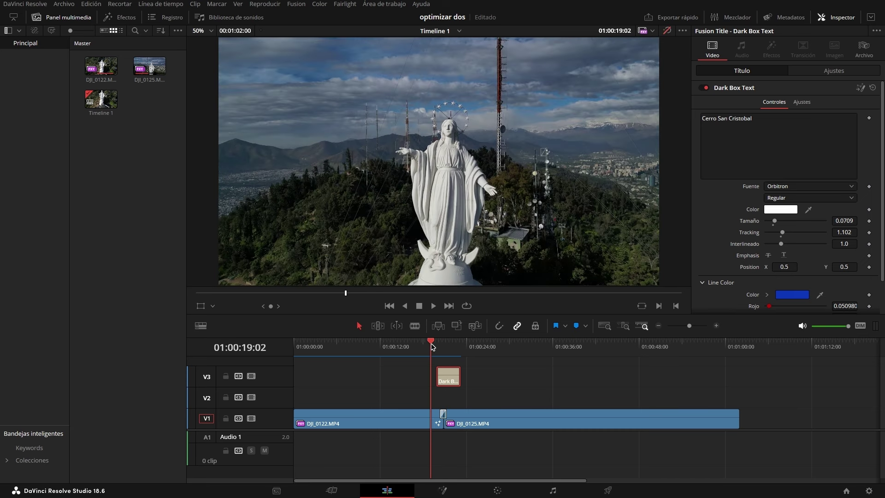
pyautogui.press('space')
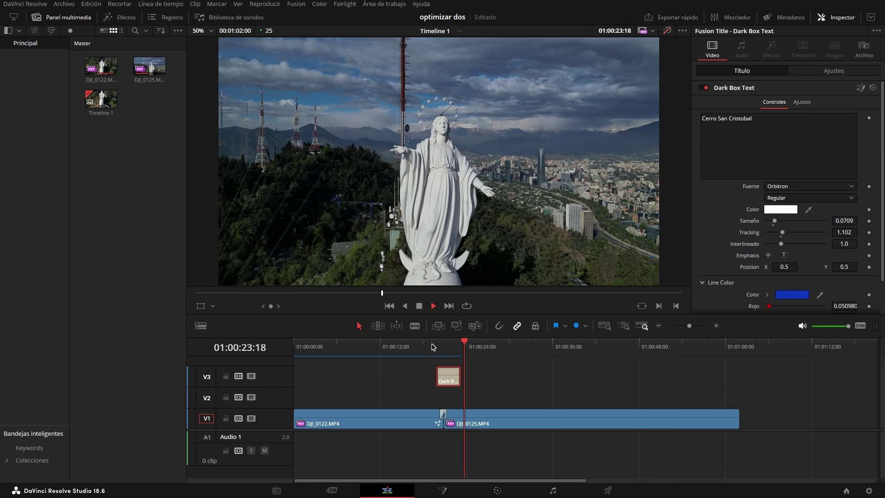
pyautogui.press('space')
pyautogui.moveTo(435, 347)
pyautogui.mouseDown()
pyautogui.moveTo(461, 355)
pyautogui.moveTo(449, 348)
pyautogui.mouseUp()
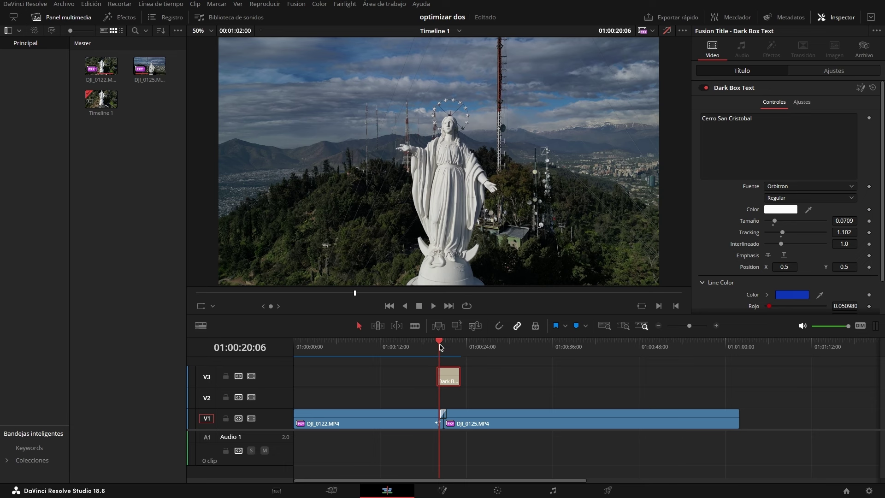
pyautogui.click(667, 31)
pyautogui.click(667, 30)
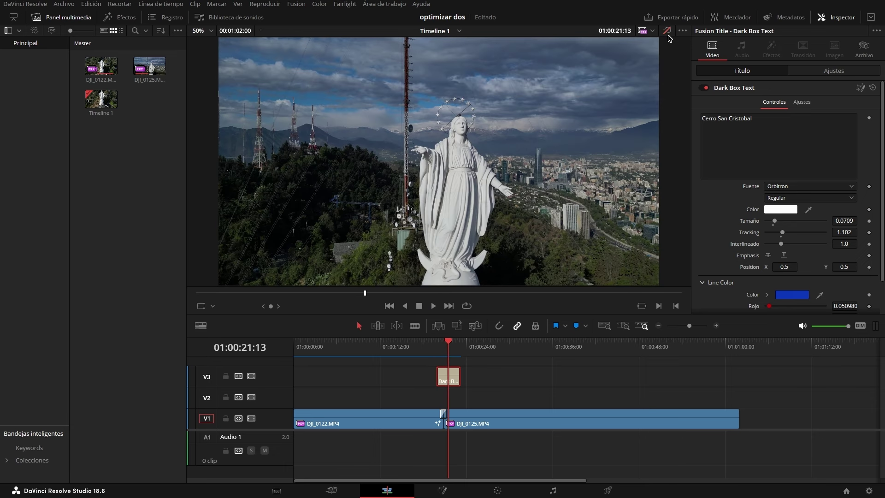
pyautogui.click(667, 31)
pyautogui.click(667, 31)
pyautogui.click(667, 31)
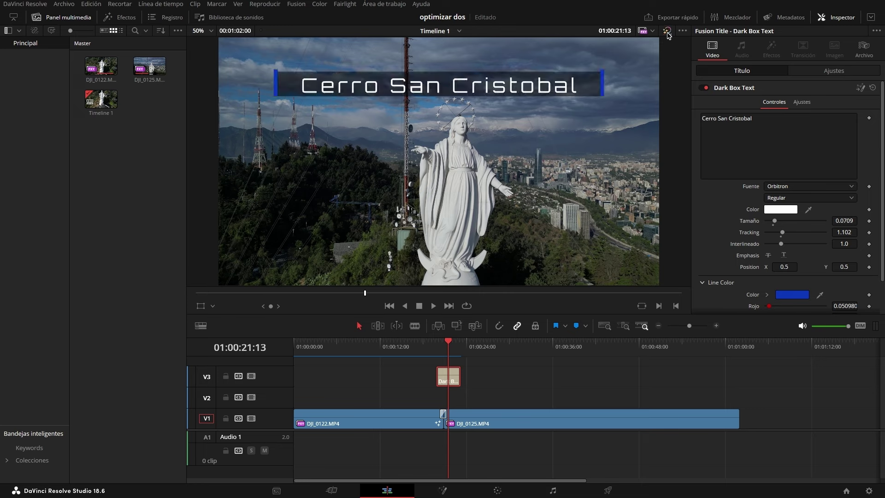
pyautogui.click(667, 31)
pyautogui.click(667, 32)
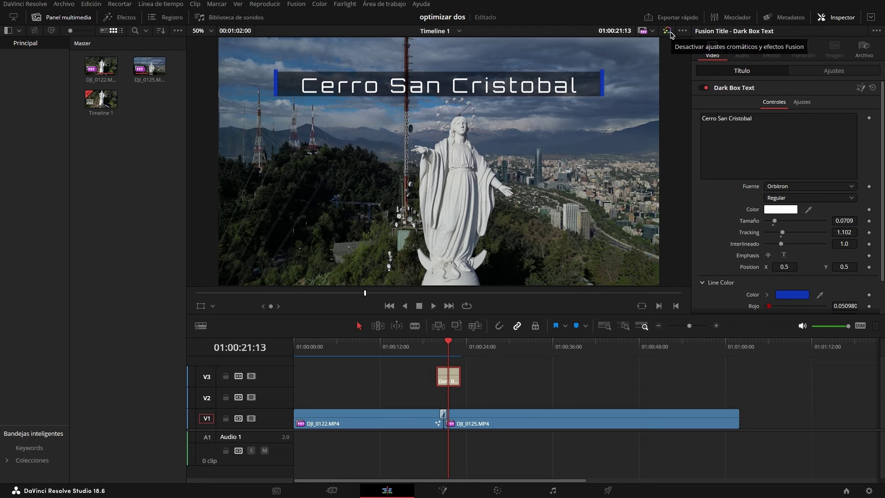
pyautogui.click(437, 349)
pyautogui.moveTo(438, 351)
pyautogui.mouseDown()
pyautogui.moveTo(429, 354)
pyautogui.moveTo(453, 357)
pyautogui.mouseUp()
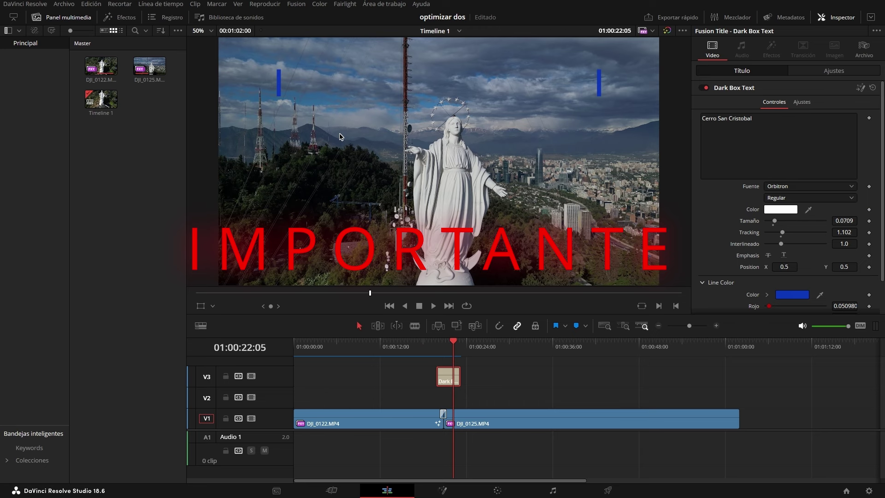
# - Disable proxy media playback and scrub to 01:00:23:20 where the title shows
pyautogui.click(275, 6)
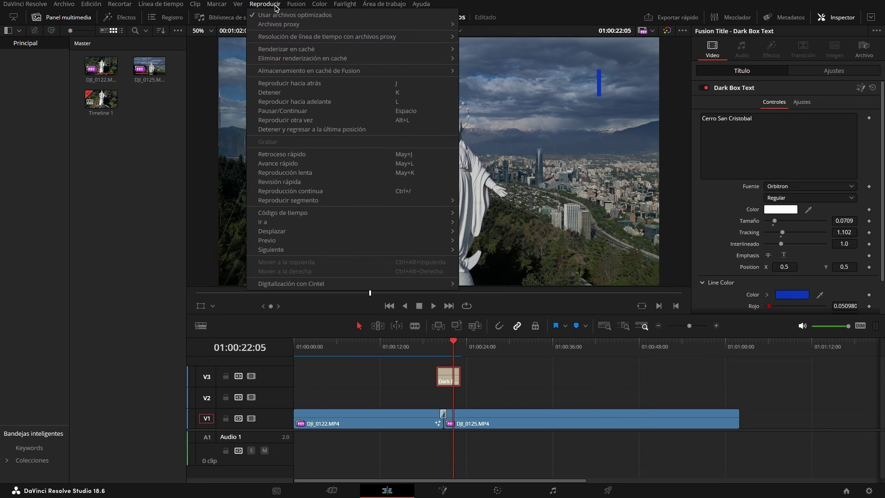
pyautogui.moveTo(407, 26)
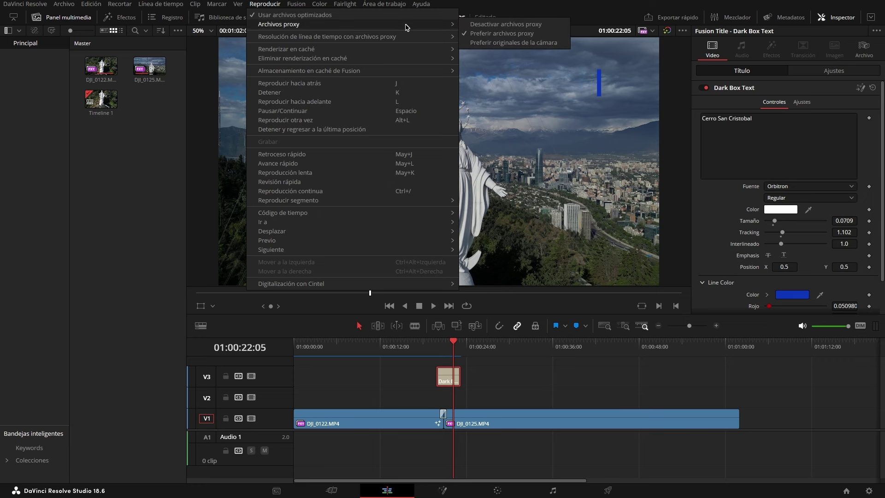
pyautogui.click(475, 25)
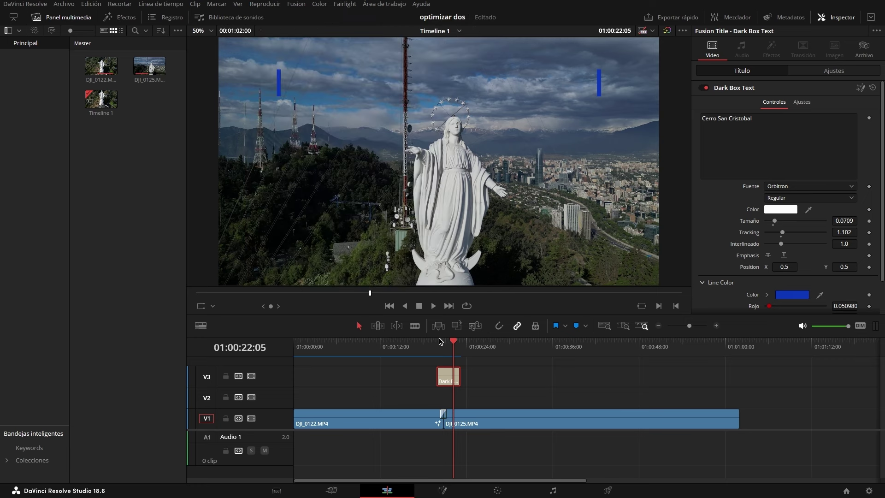
pyautogui.moveTo(440, 341); pyautogui.dragTo(464, 341)
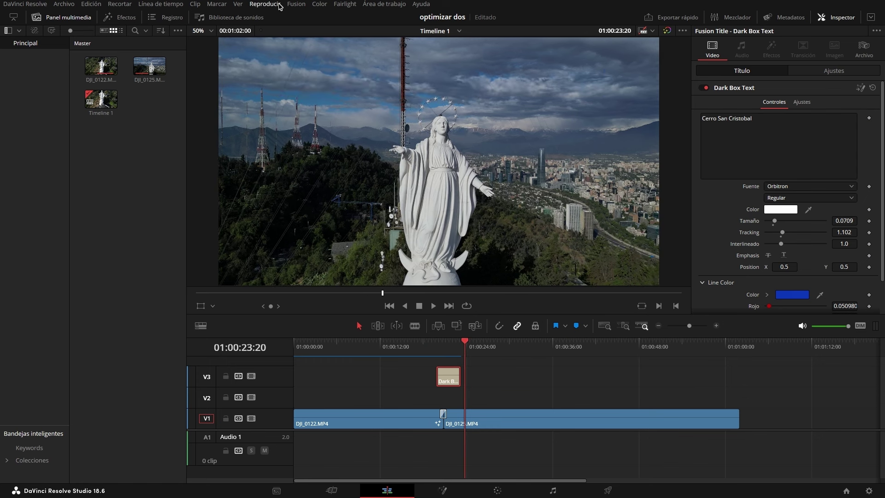
# - Set render caching to None and return the playhead to 01:00:21:13
pyautogui.click(279, 6)
pyautogui.moveTo(291, 50)
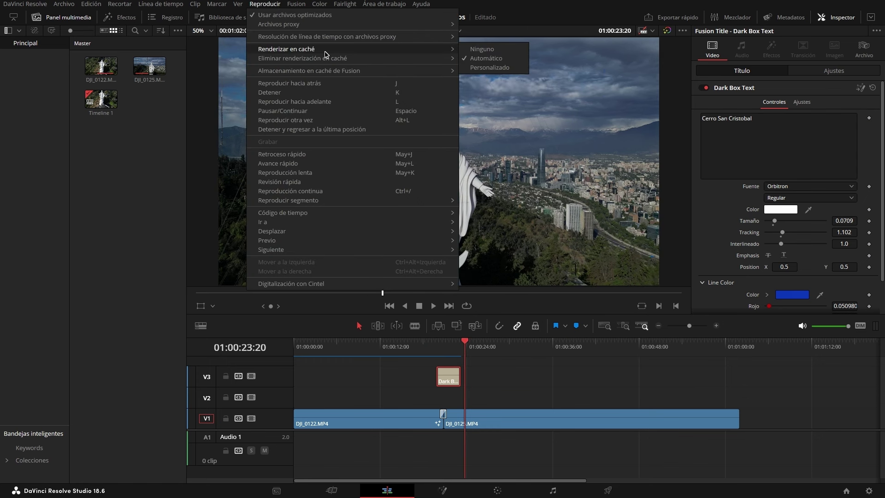
pyautogui.click(470, 49)
pyautogui.click(451, 345)
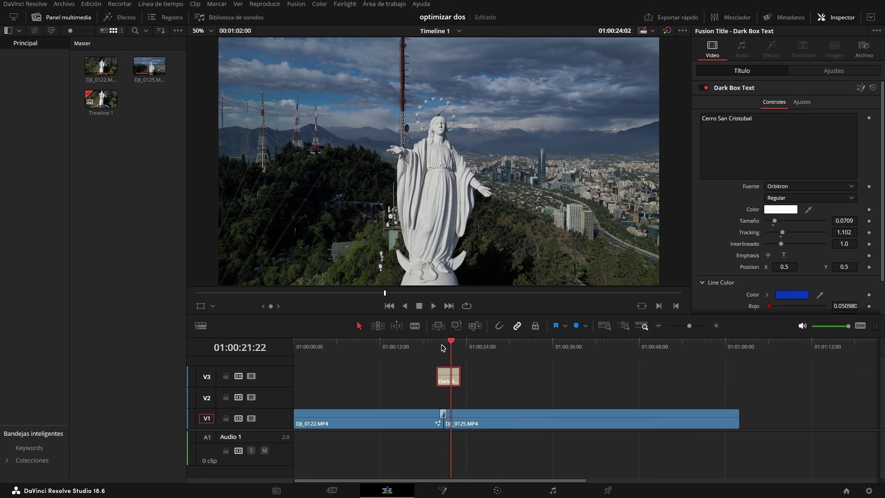
pyautogui.moveTo(443, 347); pyautogui.dragTo(448, 347)
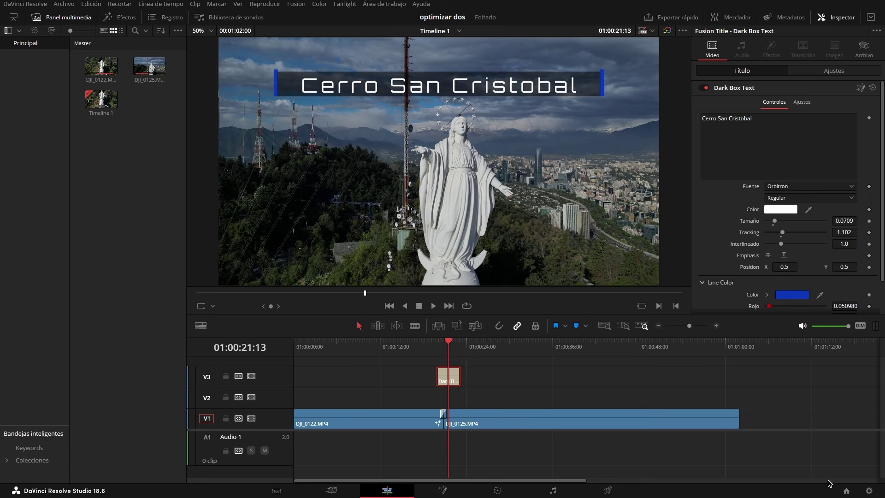
# - Save the project settings with timeline resolution 3840 x 2160 Ultra HD, then move to 01:00:16:24
pyautogui.click(868, 490)
pyautogui.click(468, 102)
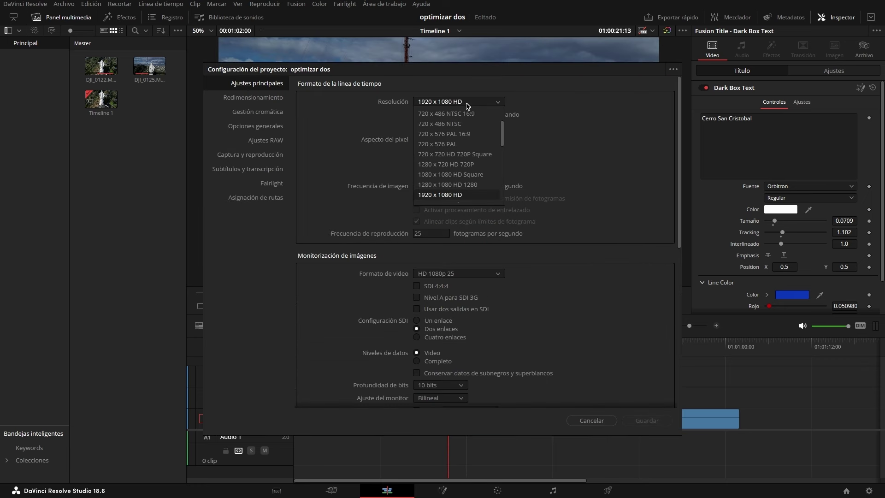
pyautogui.scroll(-3, 447, 192)
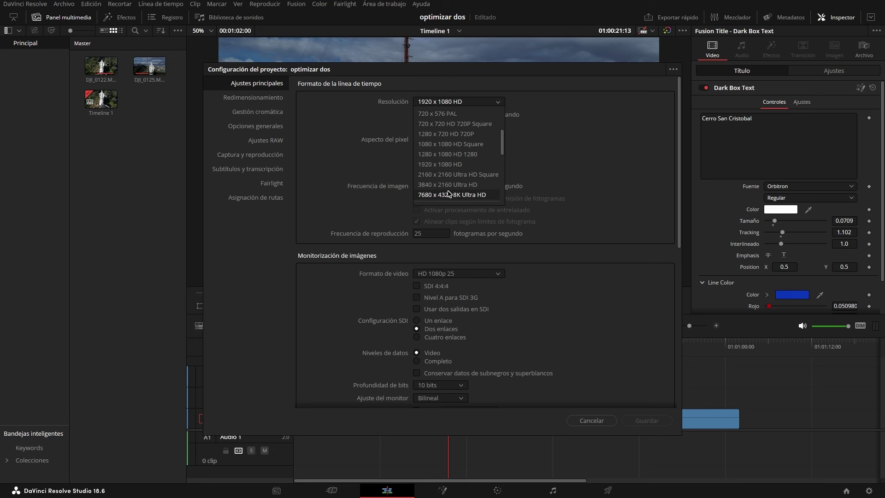
pyautogui.click(445, 186)
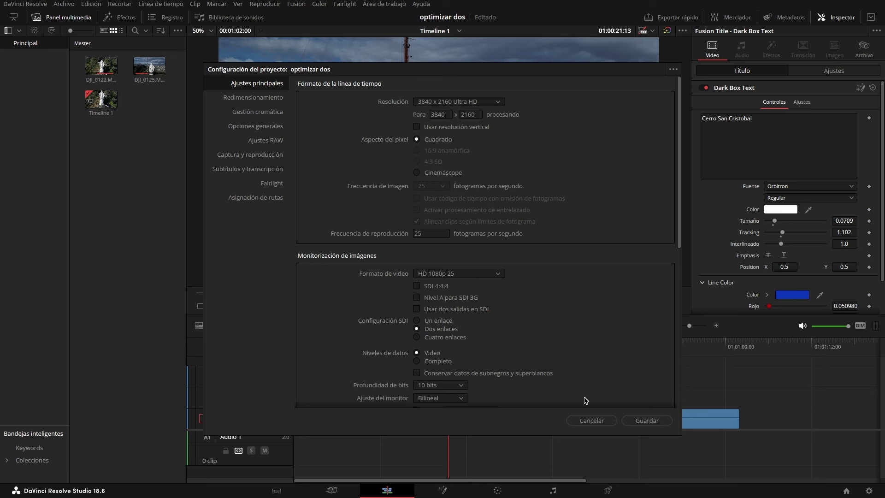
pyautogui.click(647, 421)
pyautogui.click(416, 353)
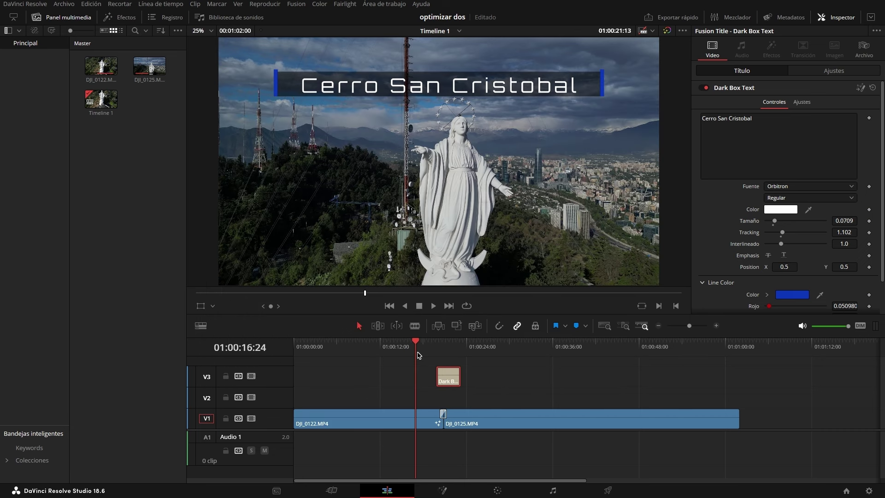